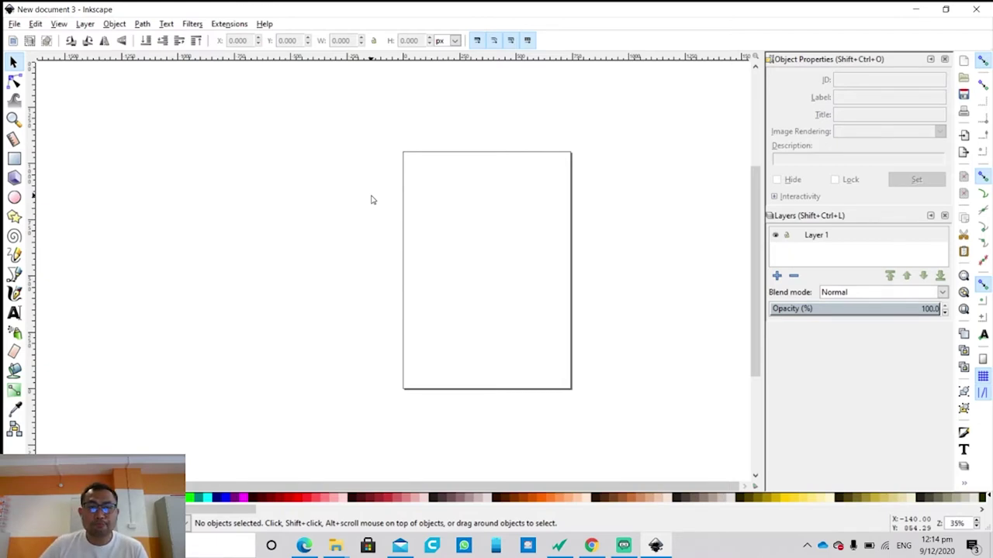
- Look through the installed extensions for the Raster 2 Laser GCode generator and the Repetier Laser Tool
left_click(221, 26)
mouse_move(249, 69)
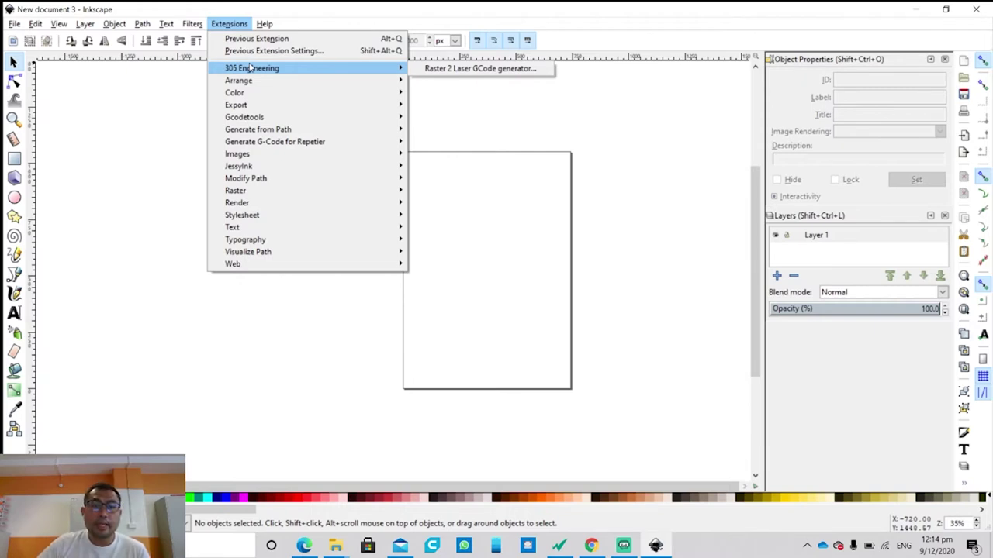
mouse_move(288, 143)
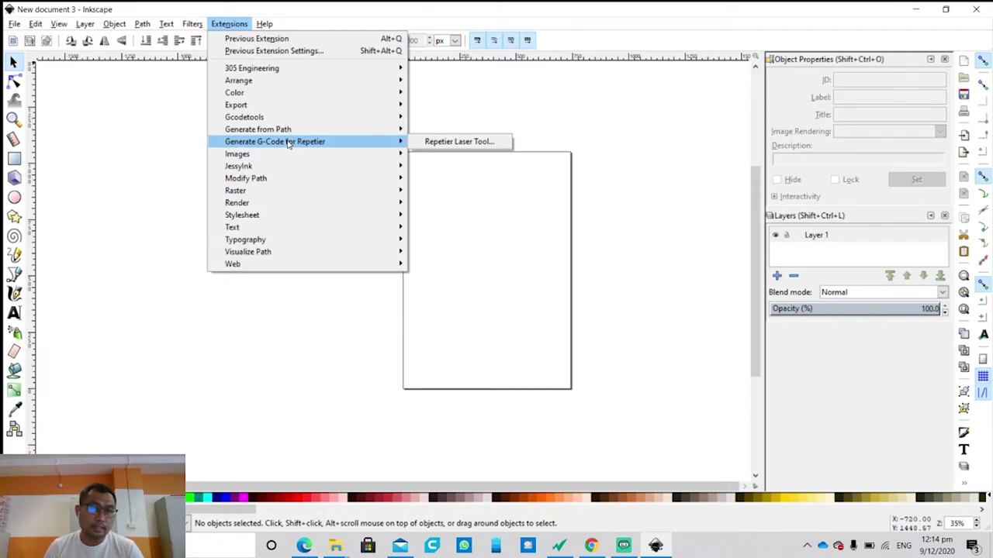
mouse_move(335, 73)
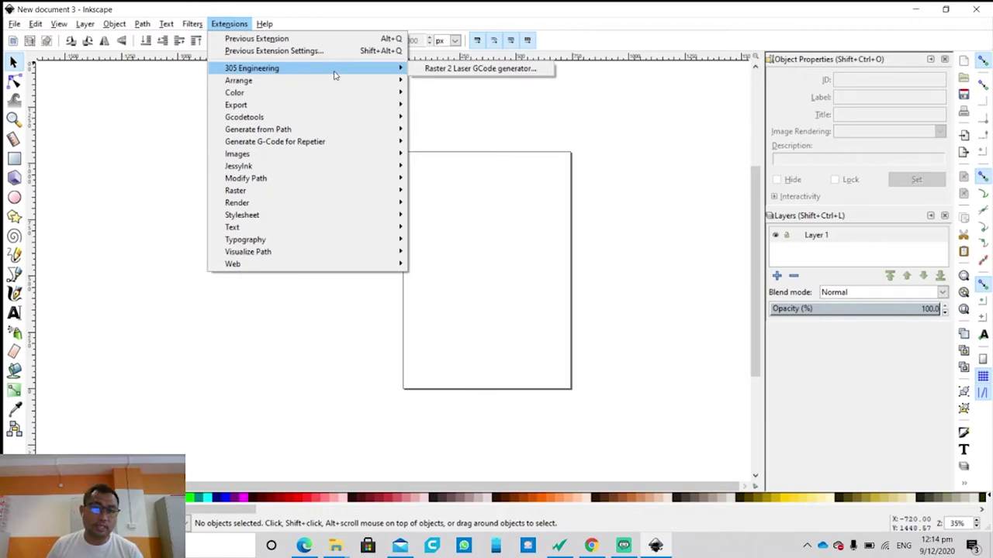
mouse_move(335, 146)
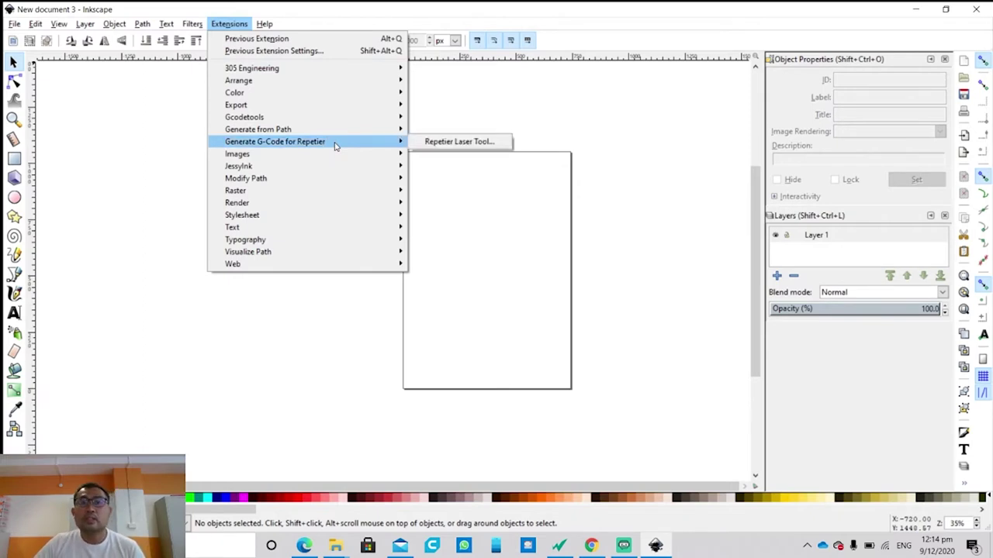
mouse_move(303, 73)
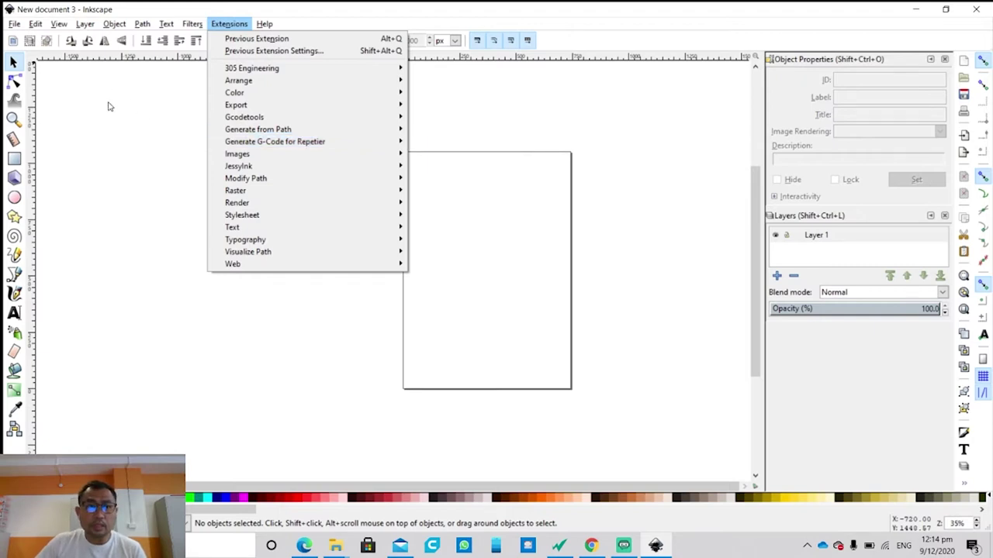
left_click(67, 78)
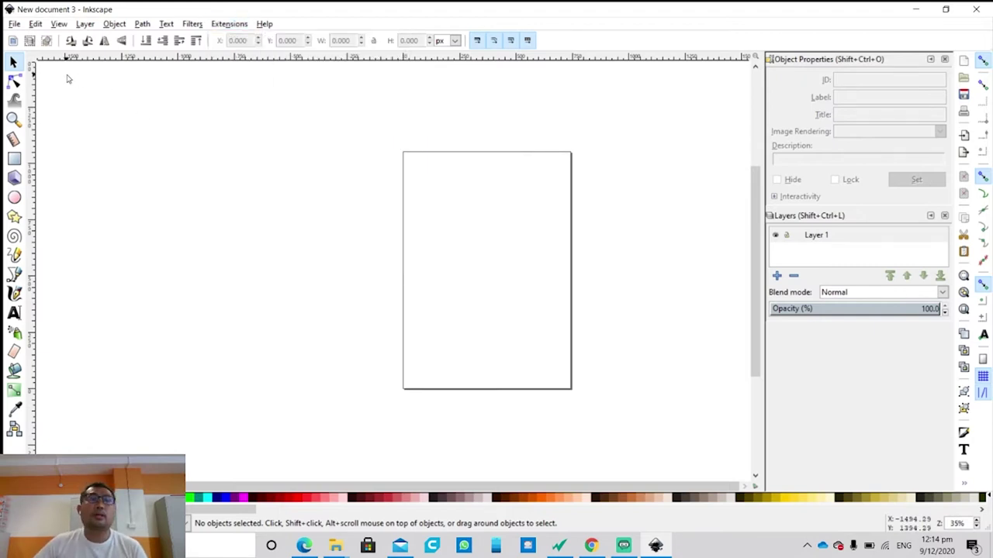
- Set the document's default units to mm in Document Properties
left_click(17, 25)
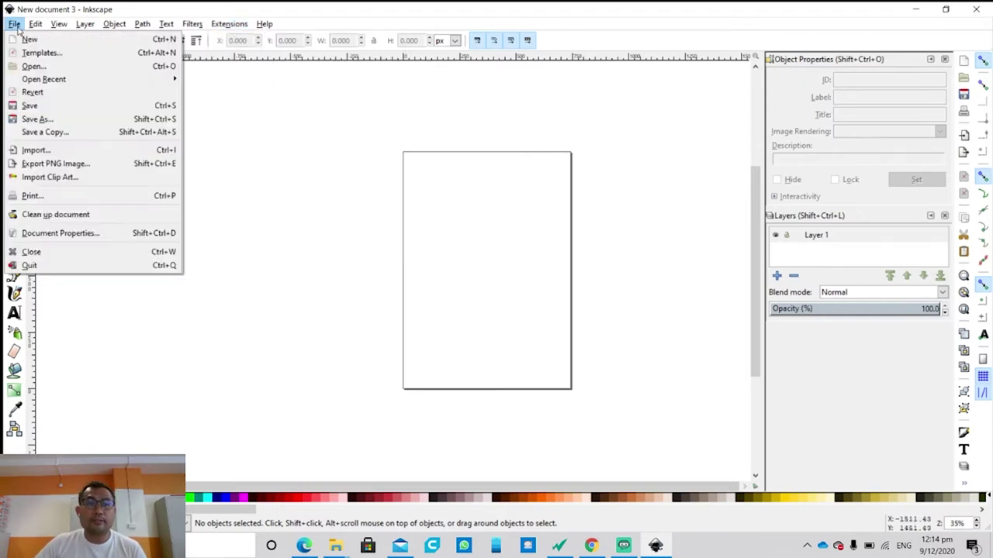
left_click(52, 235)
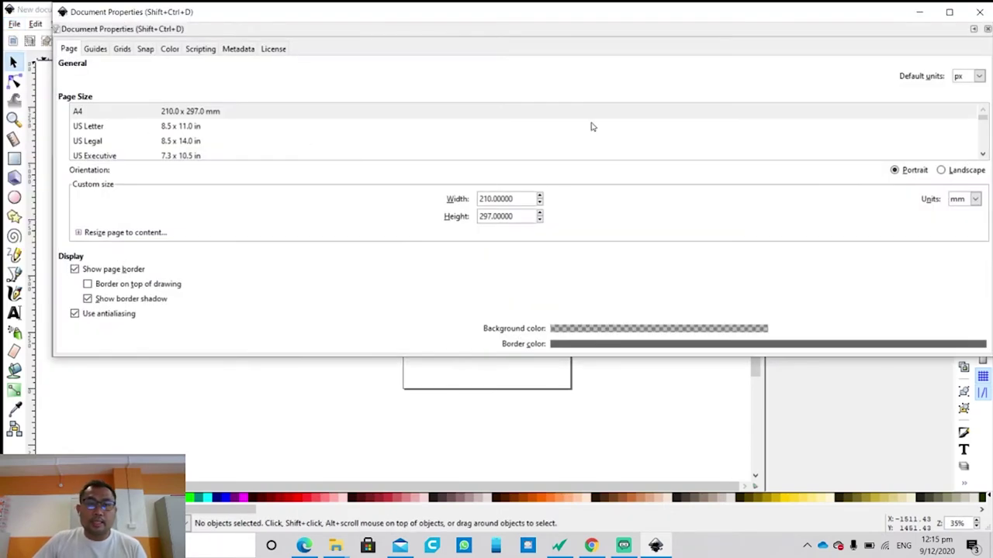
left_click(977, 76)
left_click(965, 138)
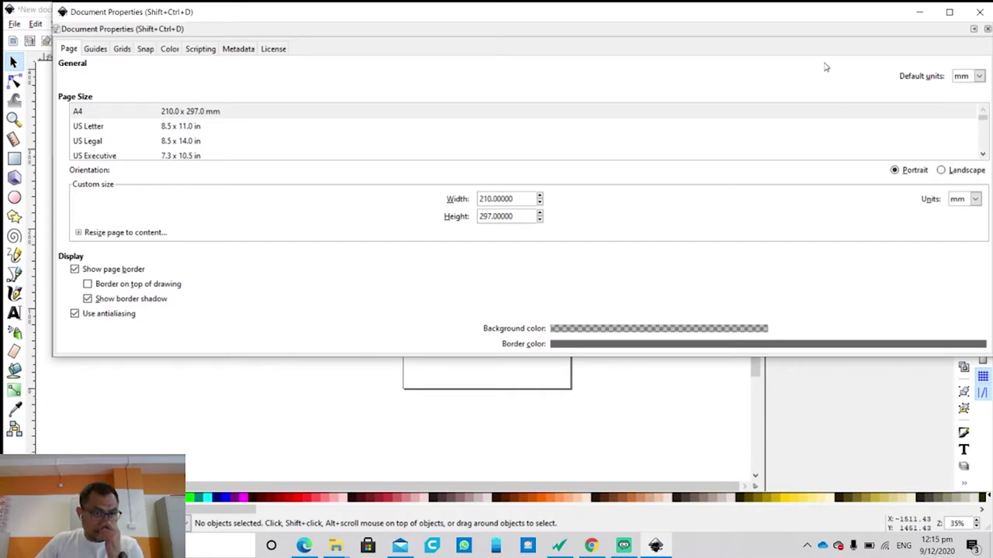
- Set the page size to A3 with landscape orientation and close the document properties
scroll(102, 142, "down", 1)
scroll(102, 142, "down", 2)
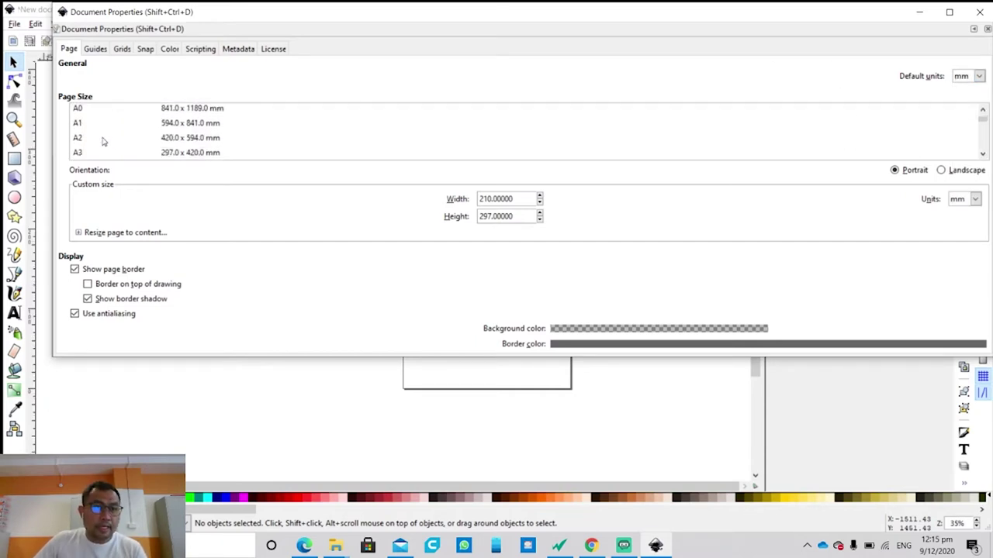
left_click(89, 155)
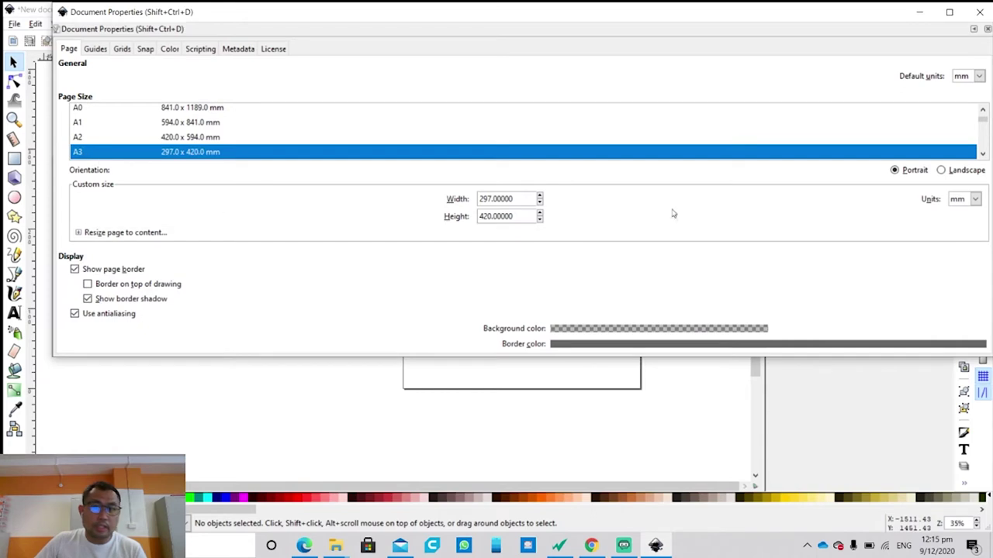
left_click(941, 170)
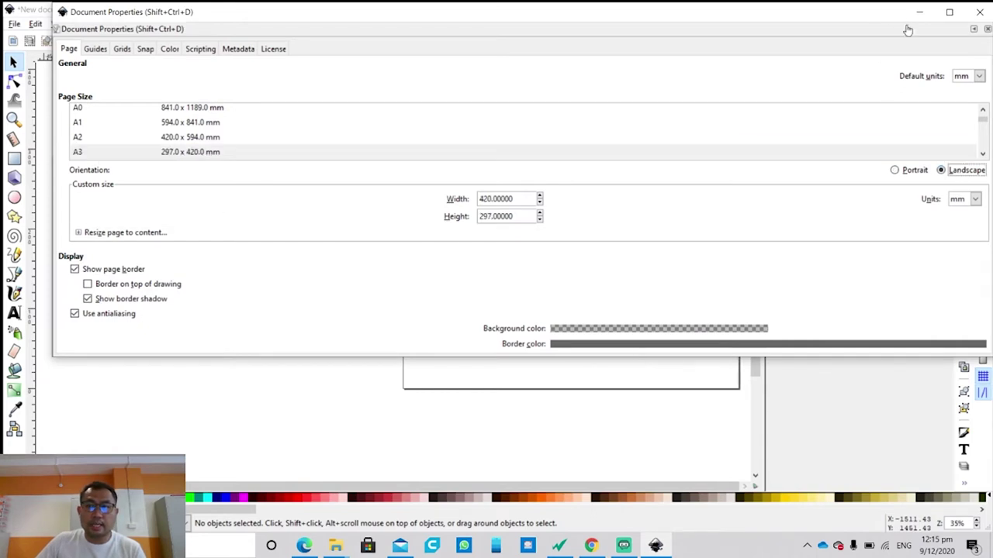
left_click_drag(733, 28, 694, 43)
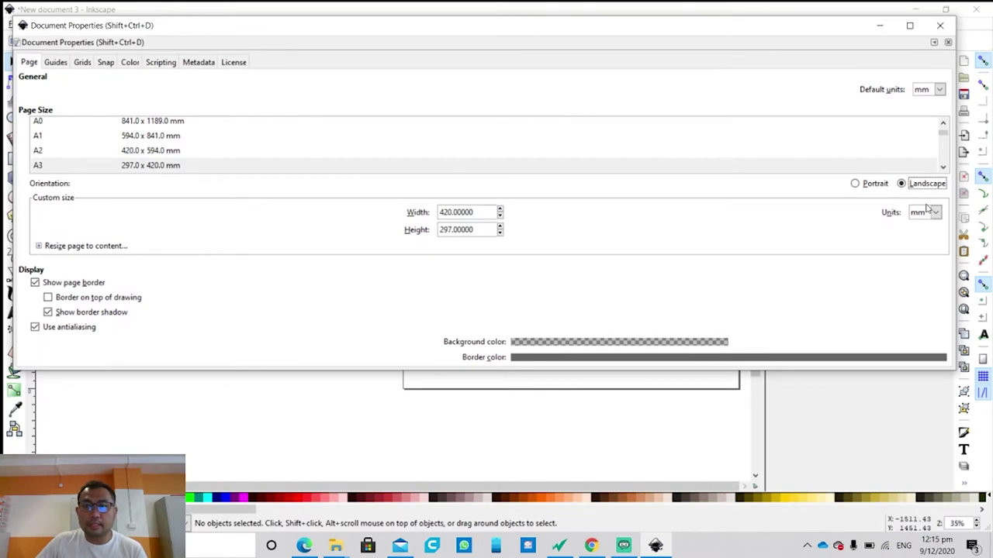
left_click(939, 27)
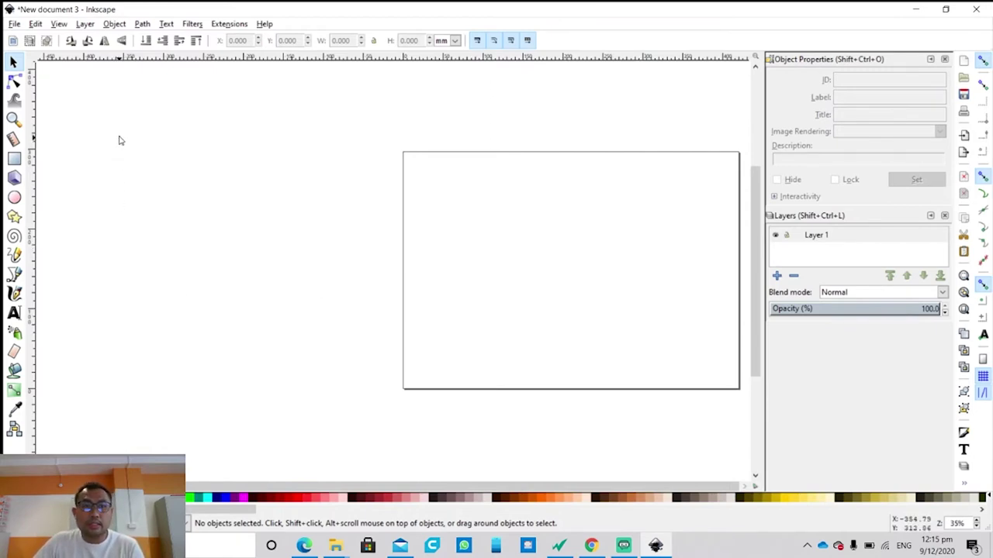
- Import the image umbrella-vector-1443829 (2).jpg from the Sample folder
left_click(14, 24)
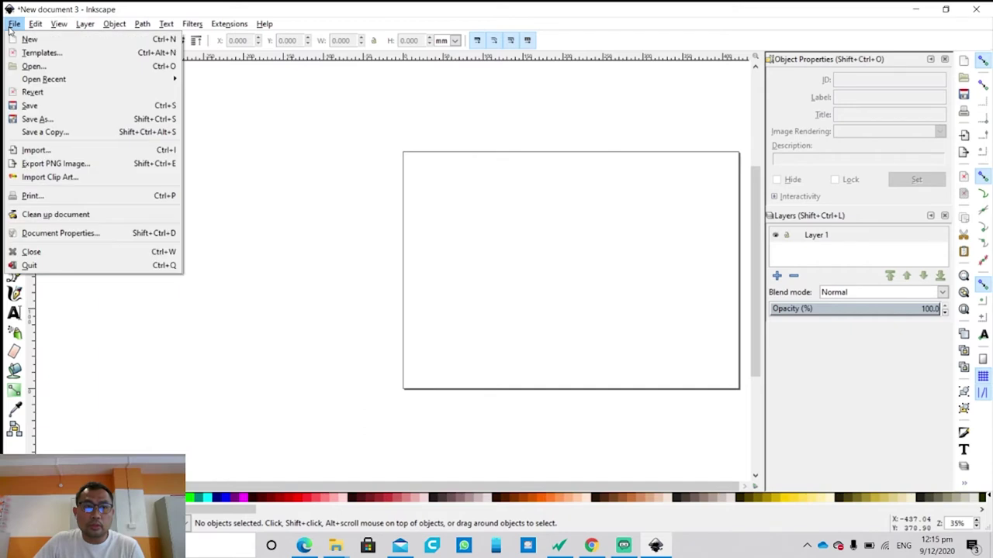
left_click(81, 152)
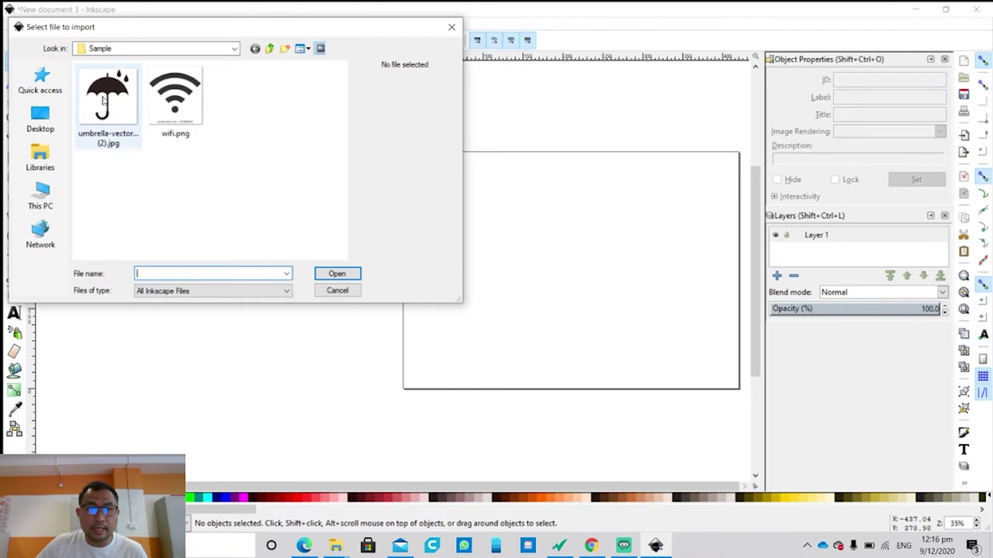
left_click(104, 99)
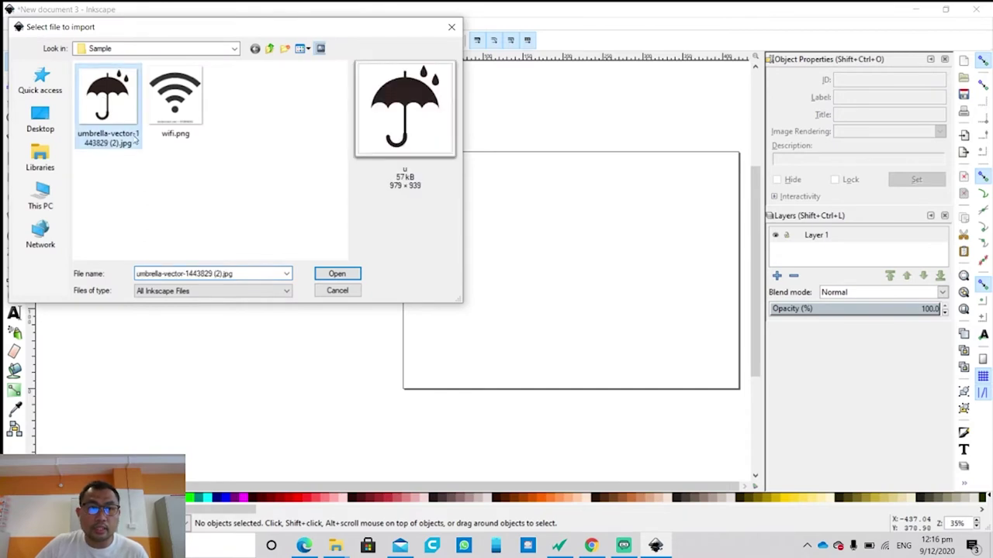
left_click(336, 275)
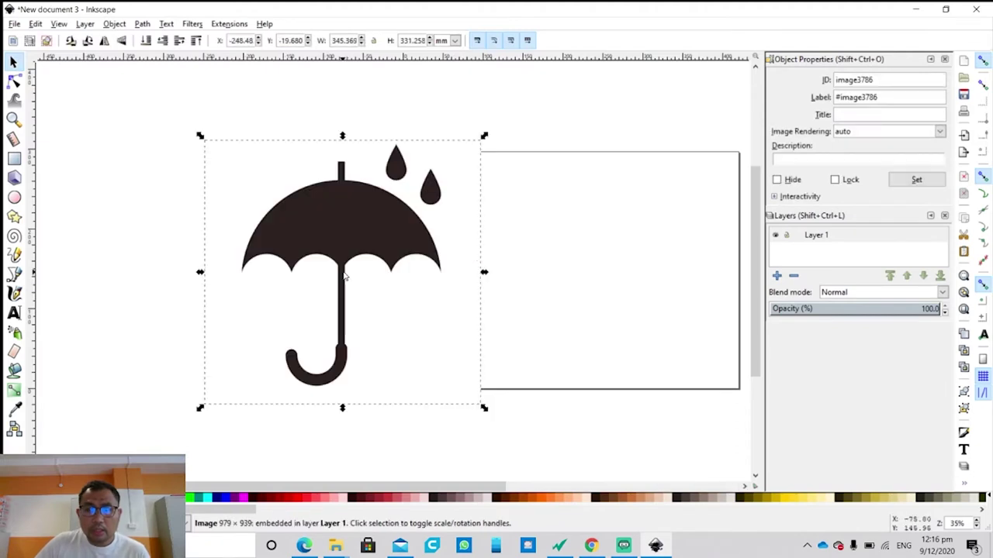
- Move the umbrella image to the page's lower-left corner and scale it proportionally down to about 73 × 70 mm
left_click_drag(390, 243, 597, 223)
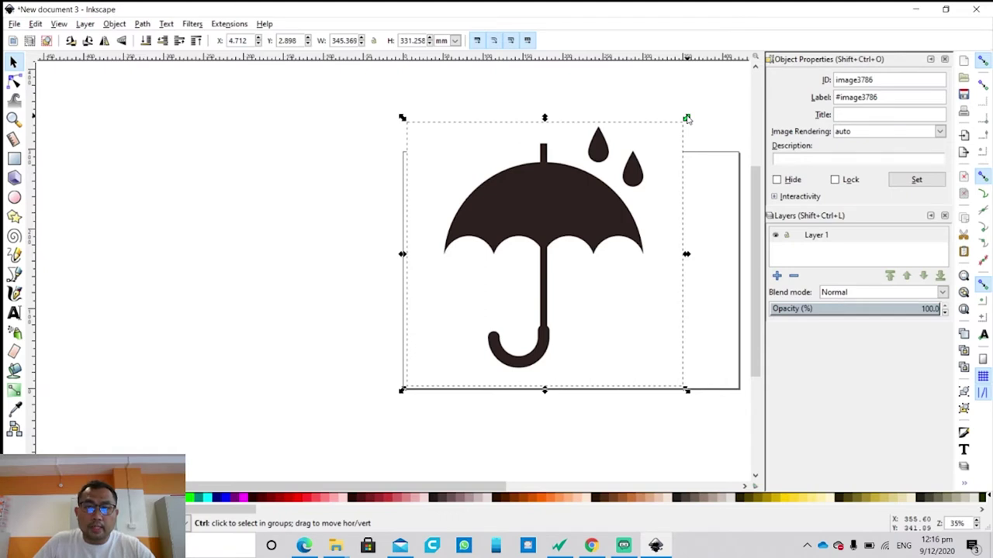
left_click_drag(686, 119, 481, 328)
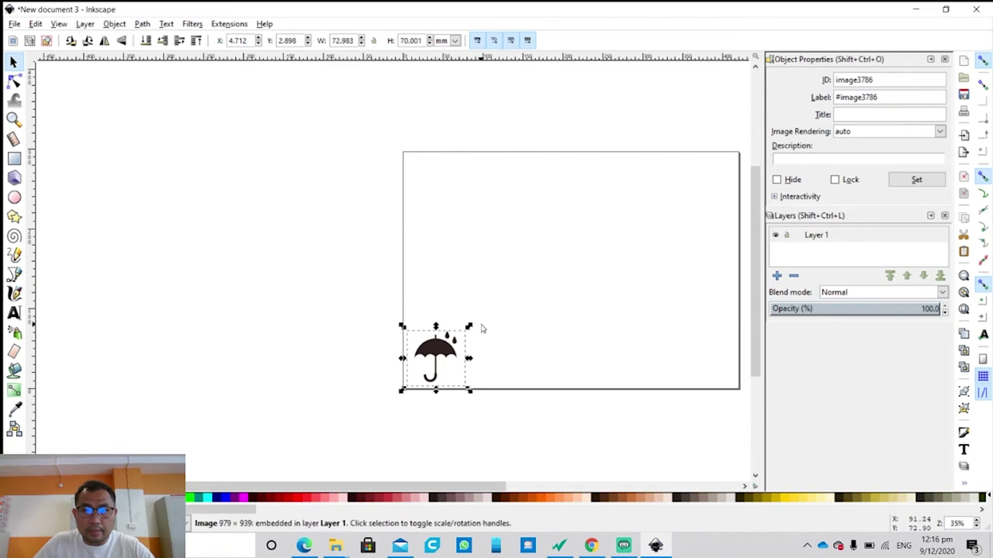
left_click(506, 351)
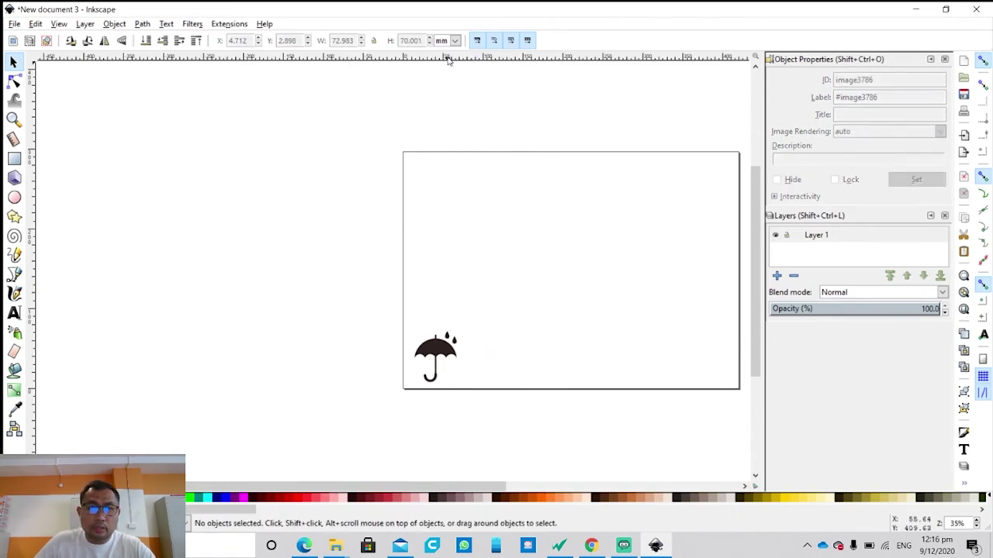
left_click(446, 343)
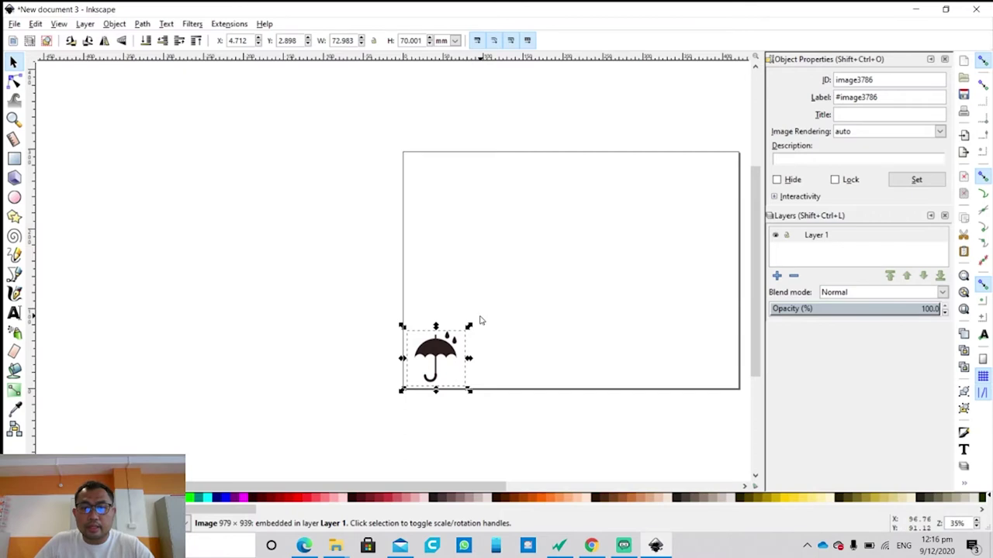
left_click(577, 348)
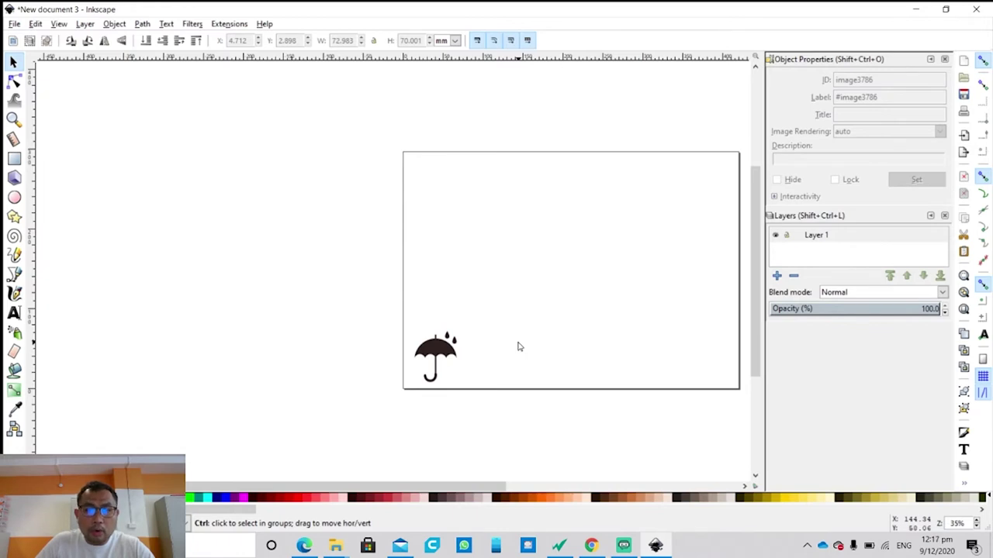
- Trace the umbrella image into a path with Trace Bitmap, using a single-scan brightness cutoff at threshold 0.450
scroll(519, 347, "up", 3, "ctrl")
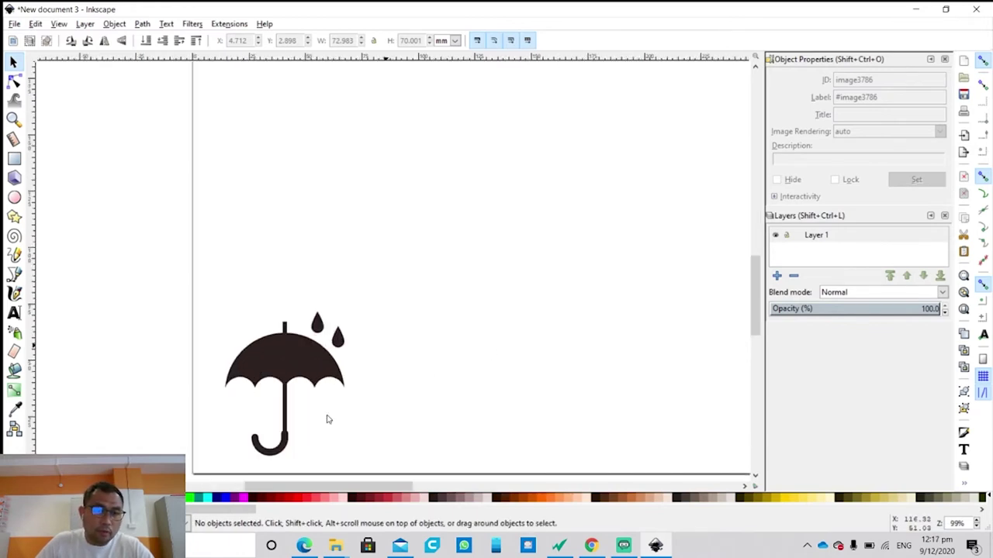
left_click(266, 358)
right_click(267, 358)
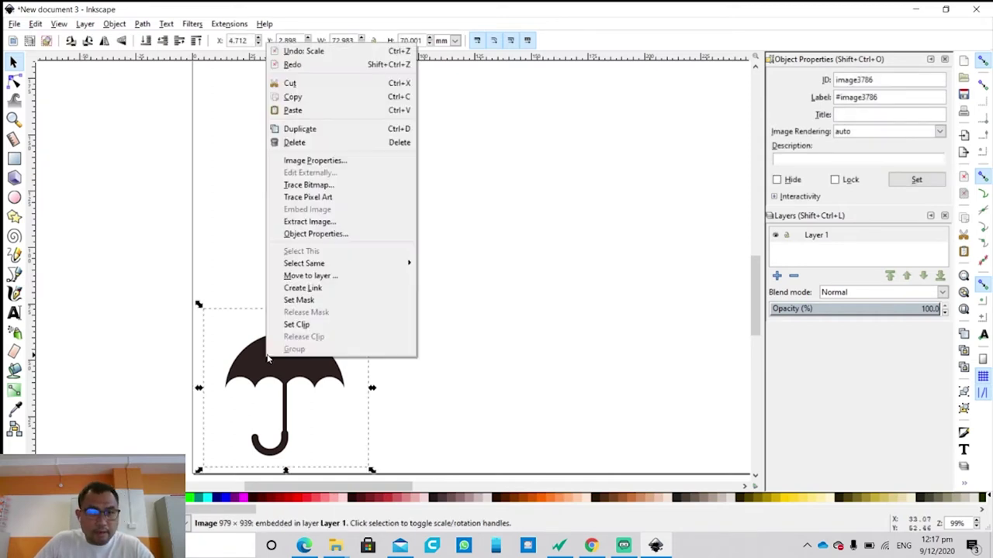
left_click(338, 186)
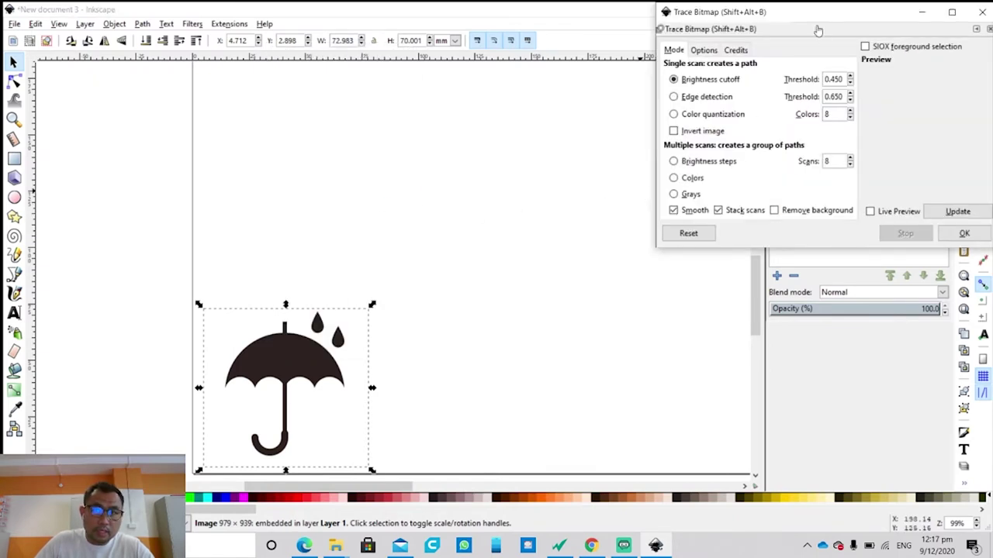
left_click_drag(818, 14, 587, 60)
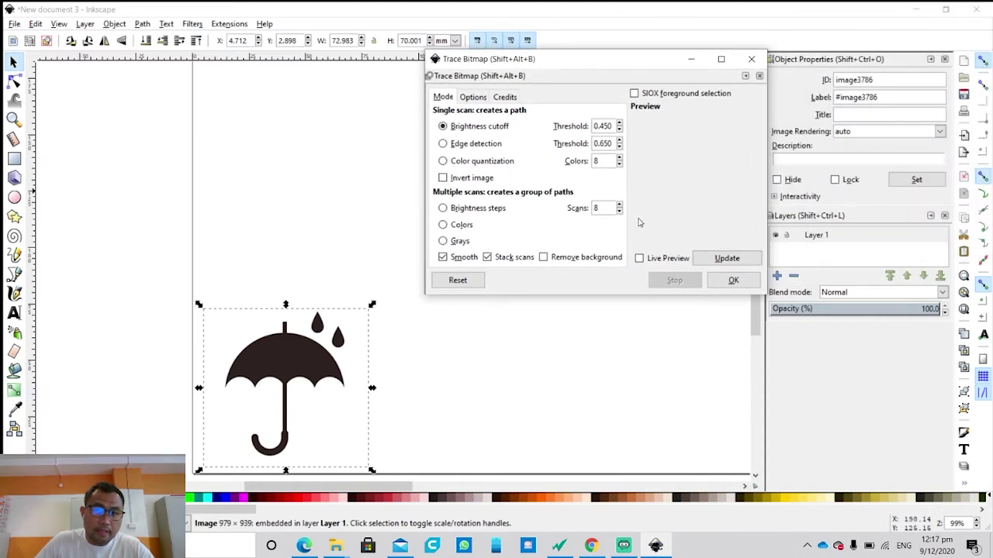
left_click(736, 285)
left_click(554, 355)
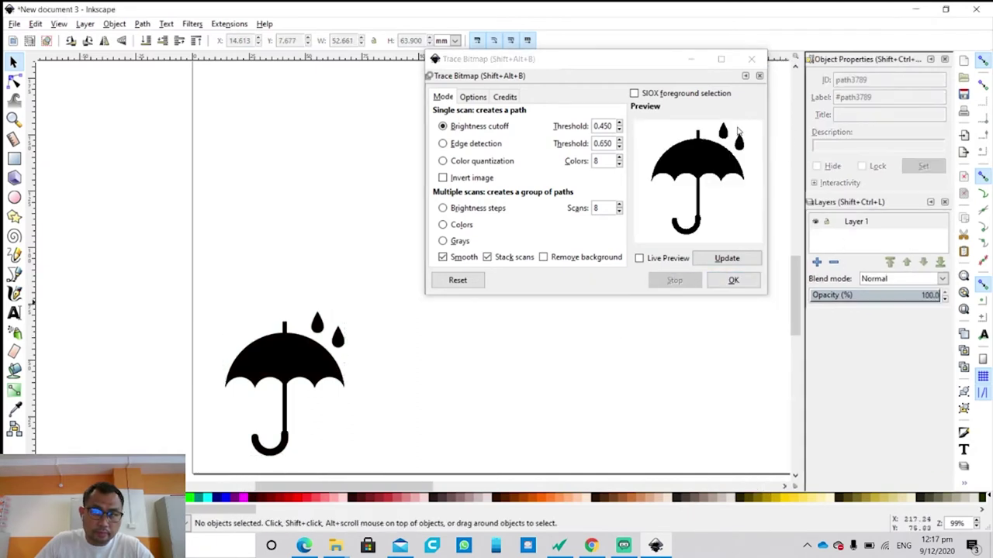
left_click(751, 59)
left_click(291, 352)
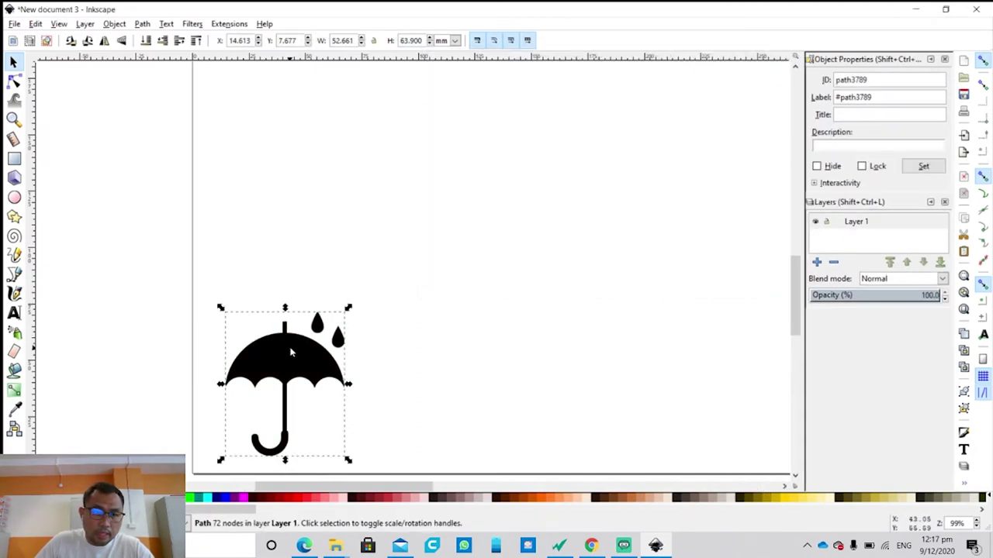
left_click(374, 361)
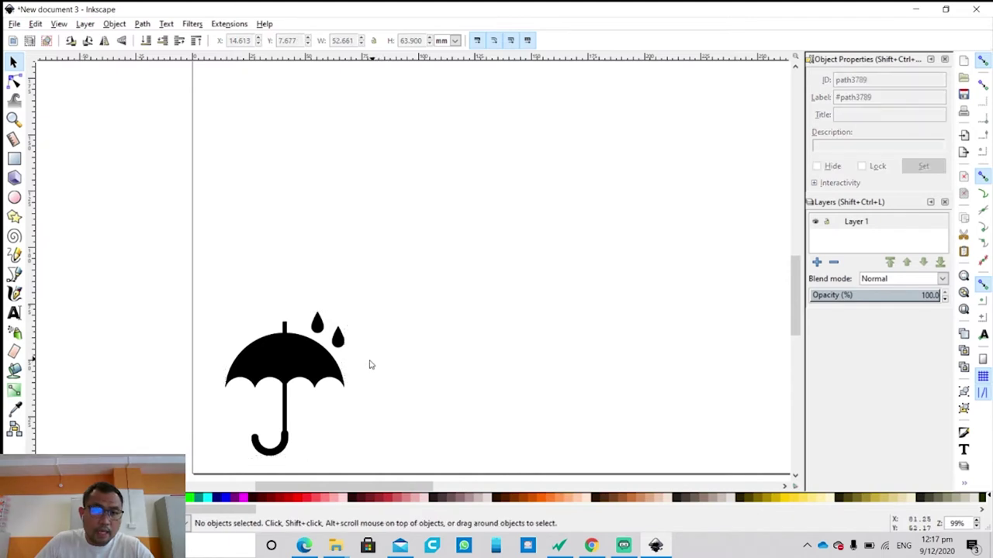
- Generate laser G-code from the traced umbrella path with the Repetier Laser Tool, using the filename Umbrella2
left_click(259, 379)
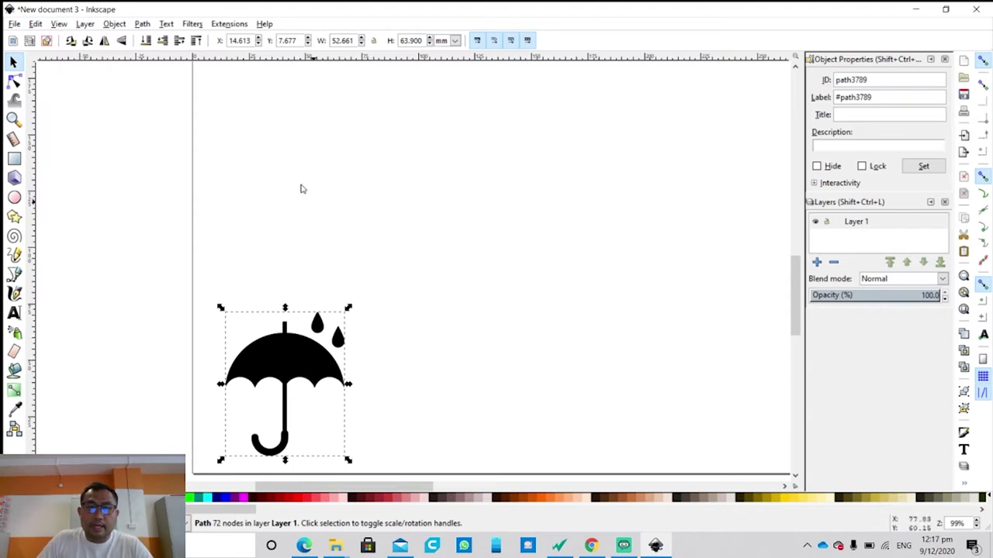
left_click(226, 26)
mouse_move(274, 148)
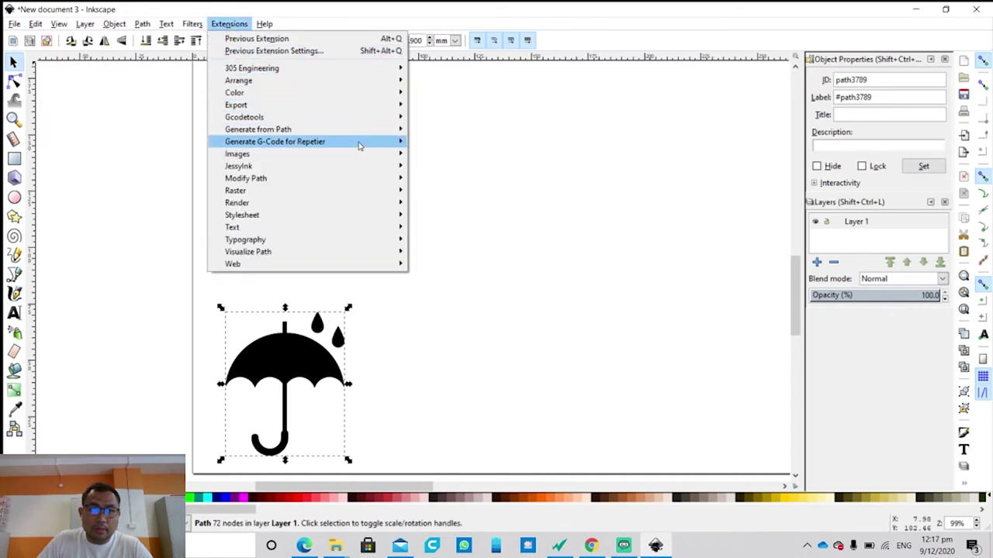
left_click(458, 142)
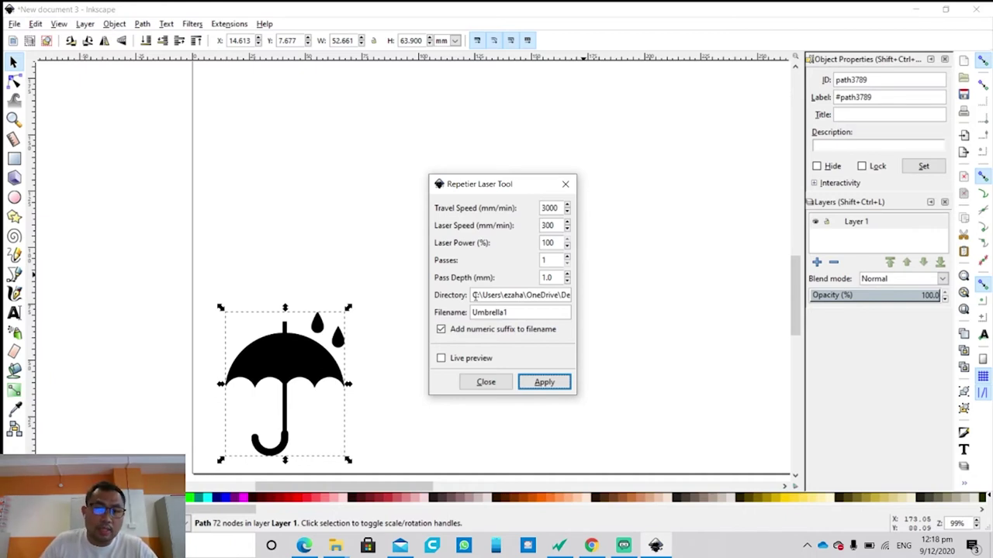
left_click(517, 313)
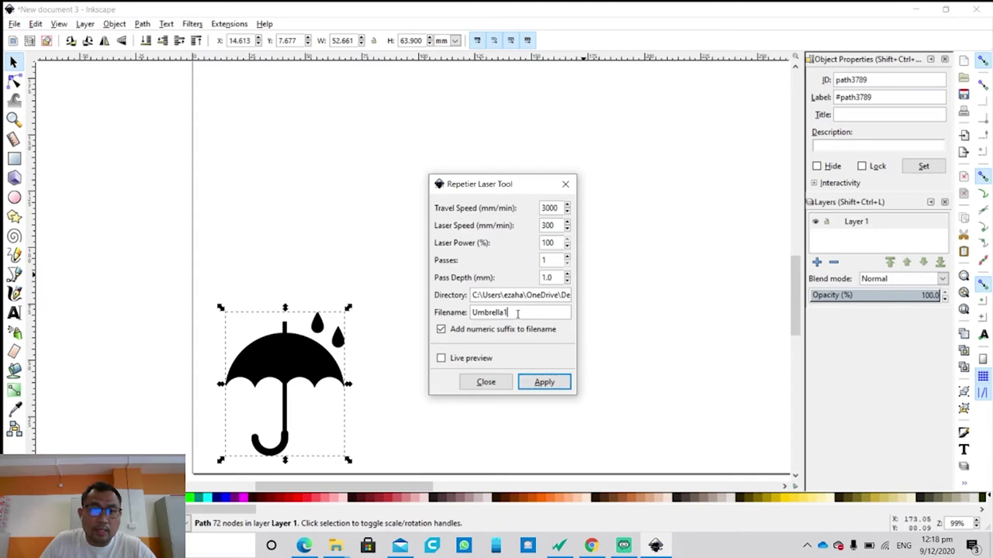
double_click(517, 313)
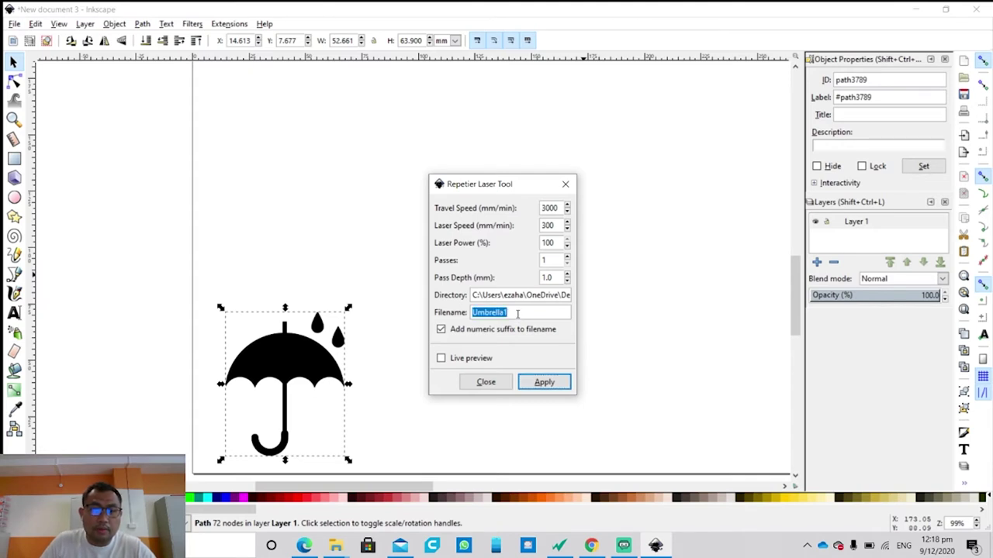
type("Umbre")
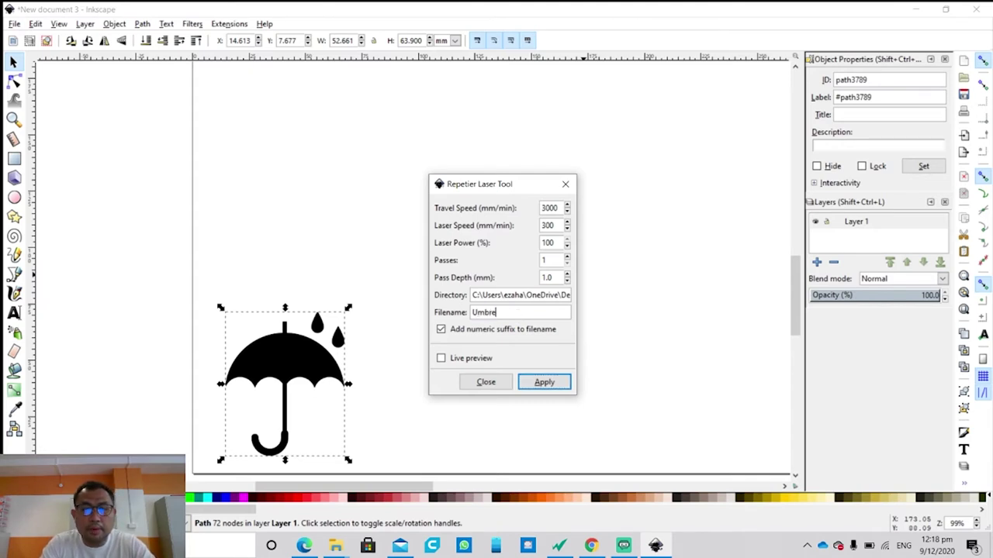
type("lla2")
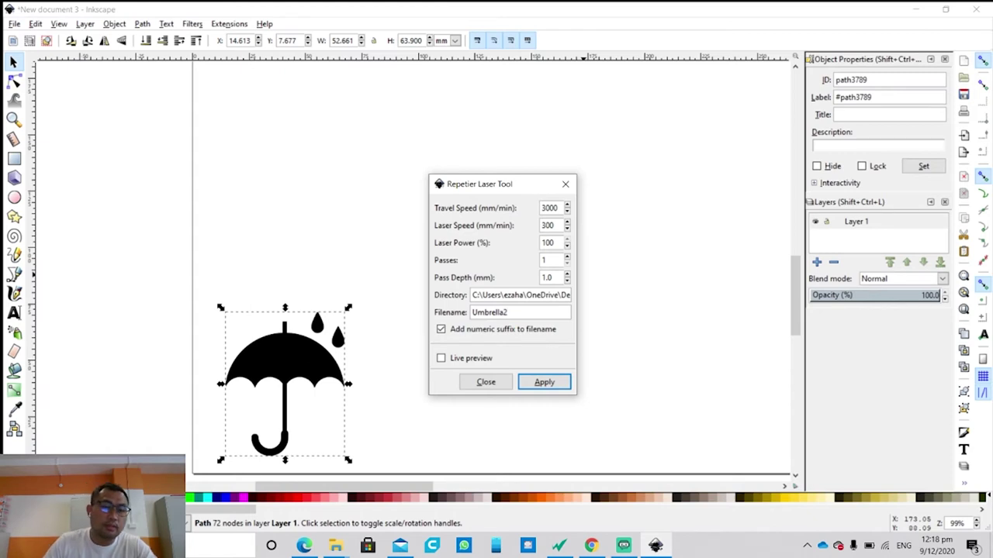
left_click(544, 383)
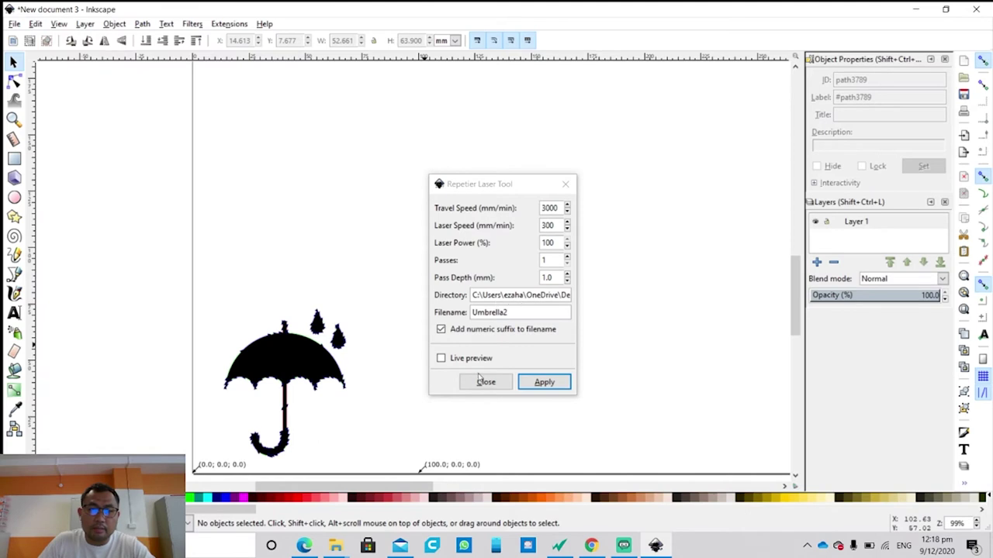
- Switch to File Explorer and locate the generated Umbrella2_0001 file on the SDHC (E:) drive
left_click(337, 546)
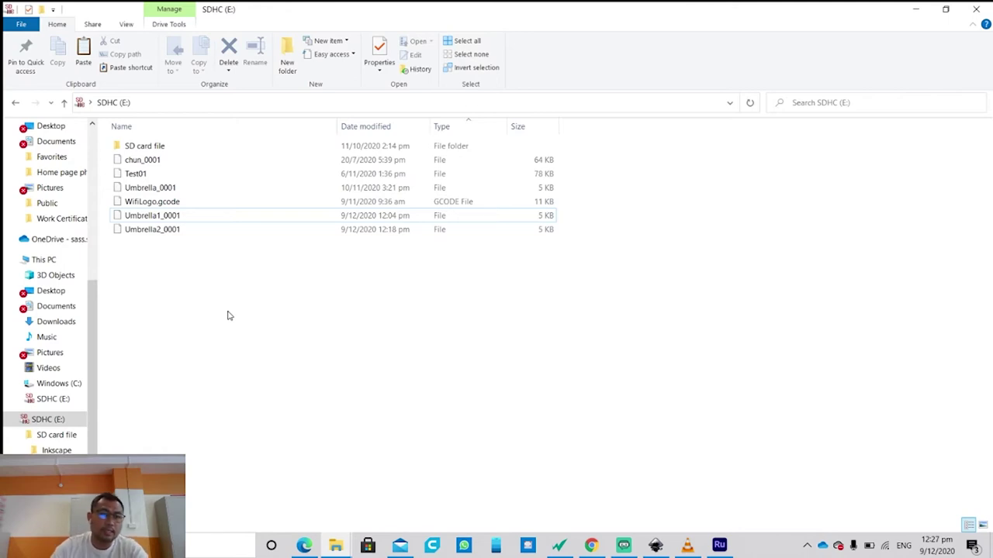
left_click(177, 230)
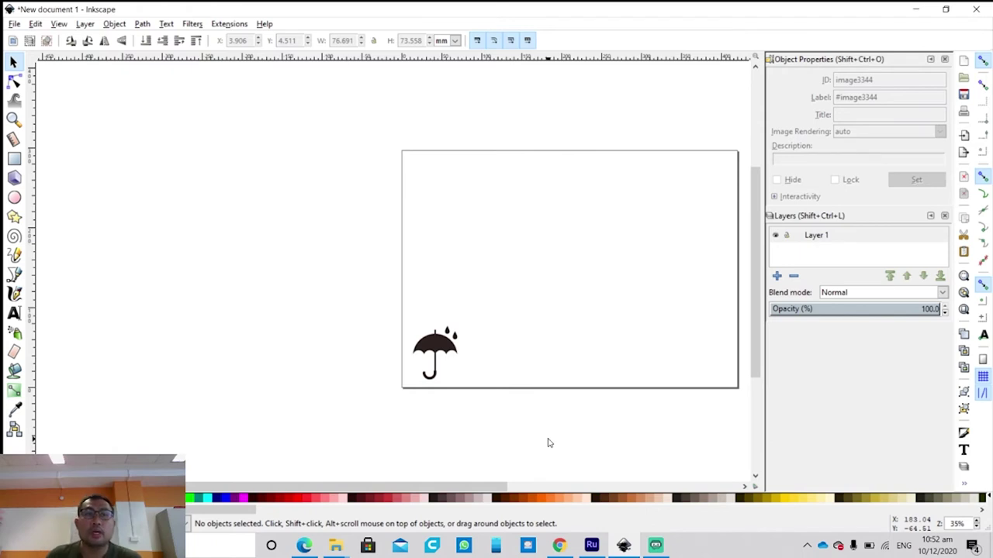
left_click(13, 24)
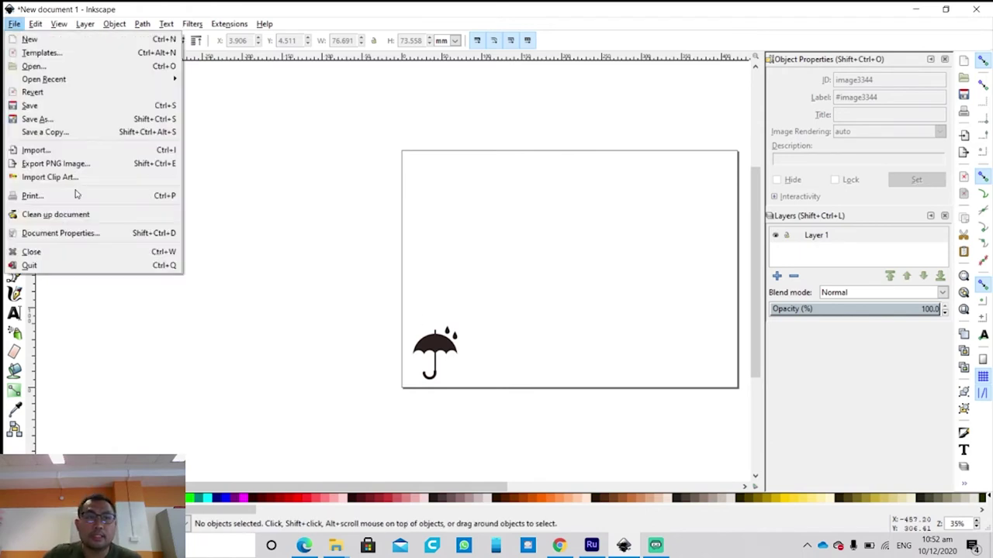
left_click(237, 241)
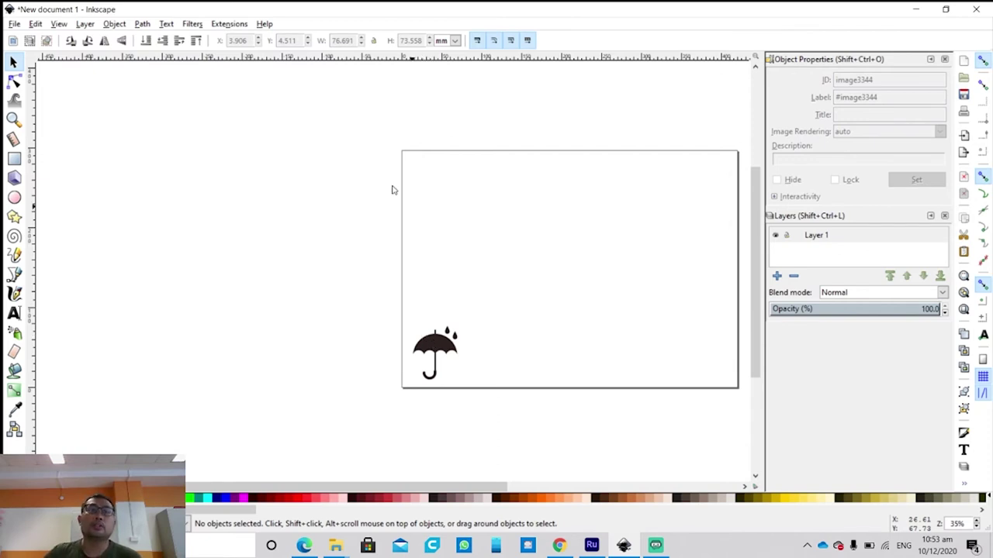
- Open the Raster 2 Laser GCode generator, move its dialog clear of the page, and review the export directory and file name
left_click(225, 26)
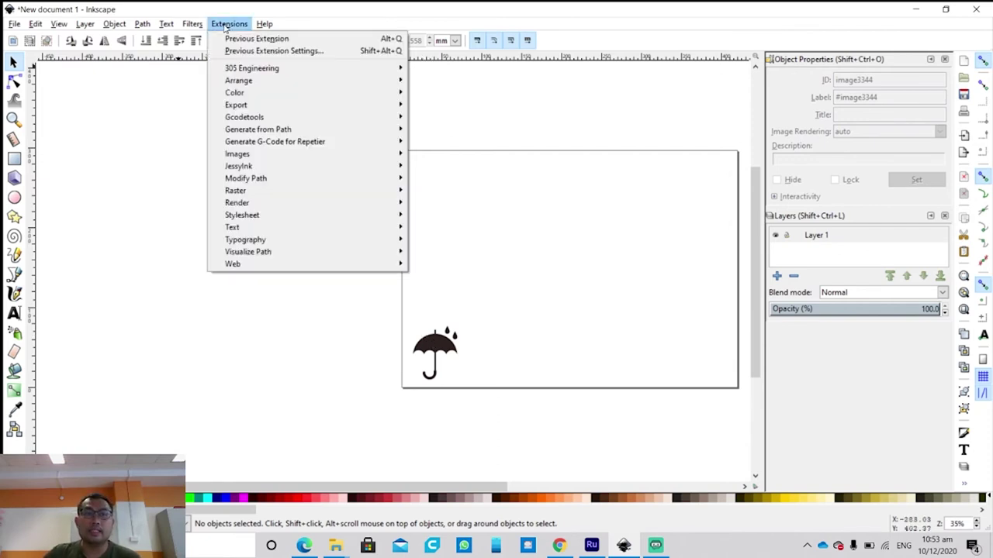
mouse_move(271, 69)
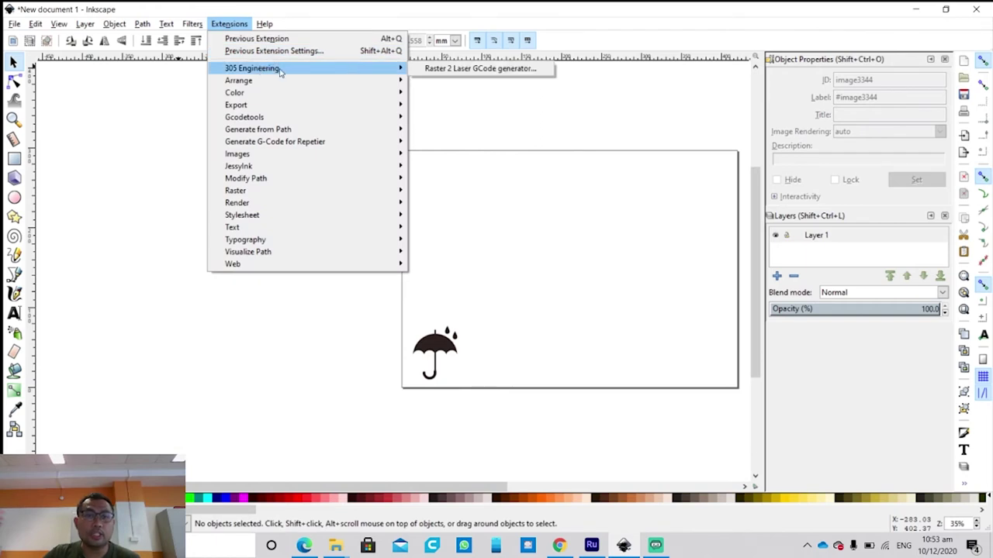
left_click(498, 73)
left_click_drag(470, 132, 217, 114)
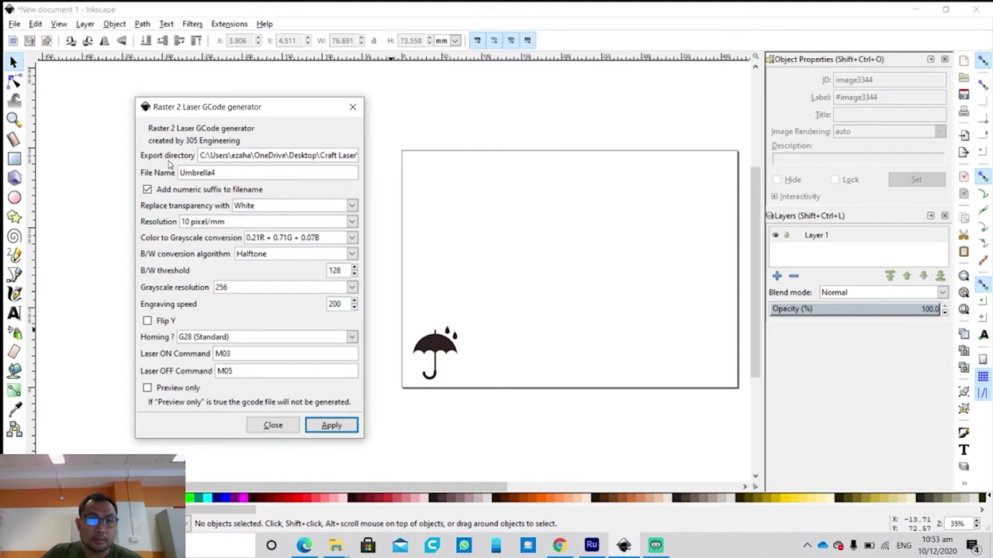
left_click_drag(200, 156, 355, 157)
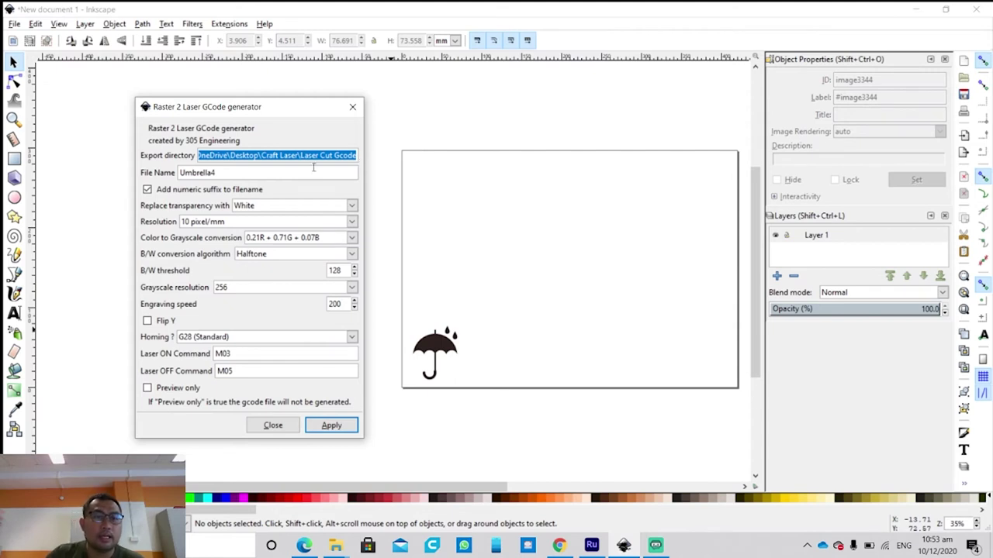
left_click_drag(252, 169, 172, 171)
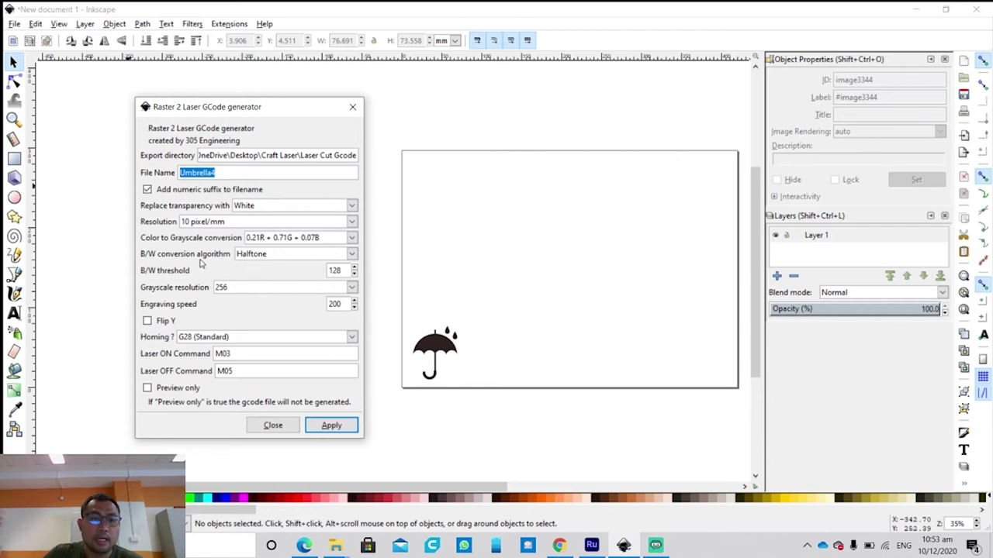
- Set the raster generator's B/W conversion algorithm to B/W fixed threshold
left_click(283, 261)
left_click(289, 262)
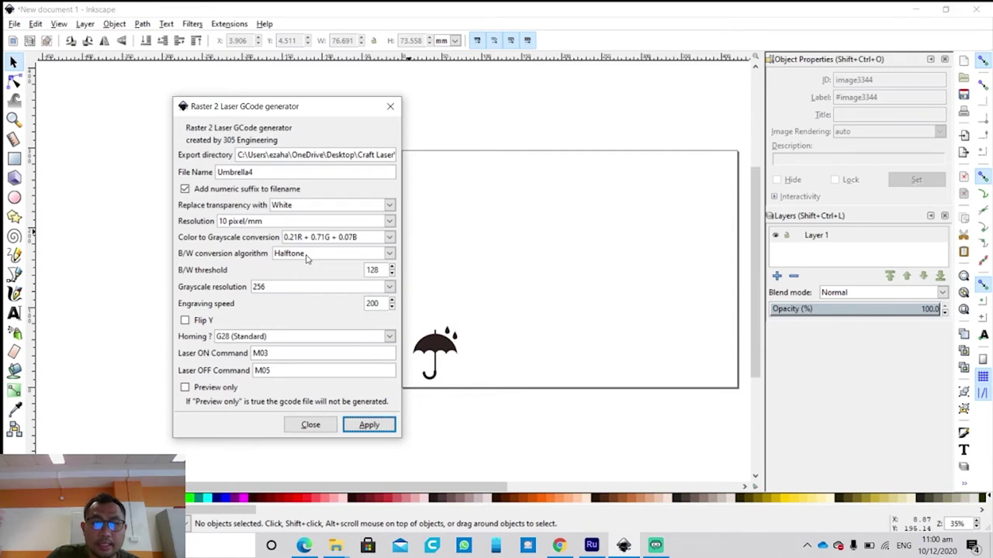
left_click(306, 256)
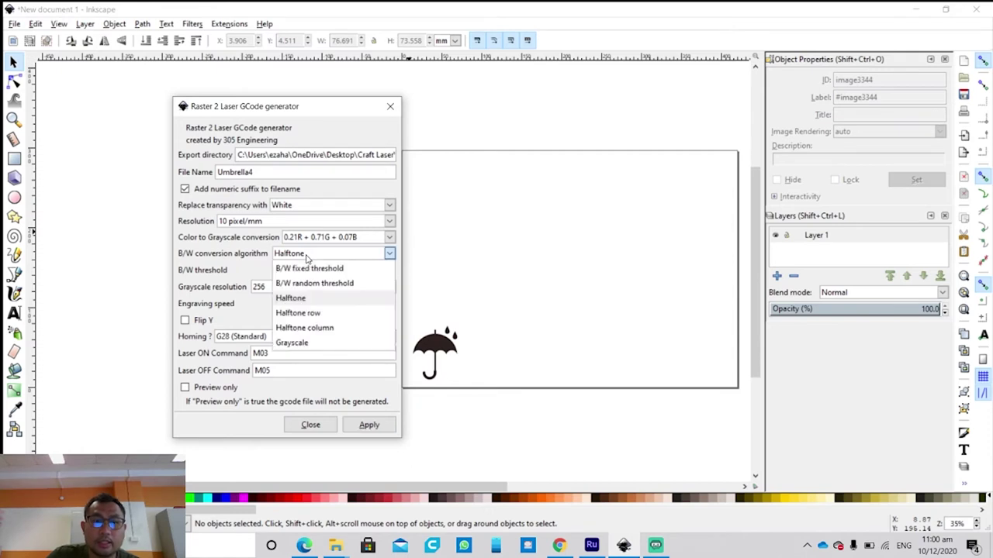
left_click(310, 302)
left_click(322, 258)
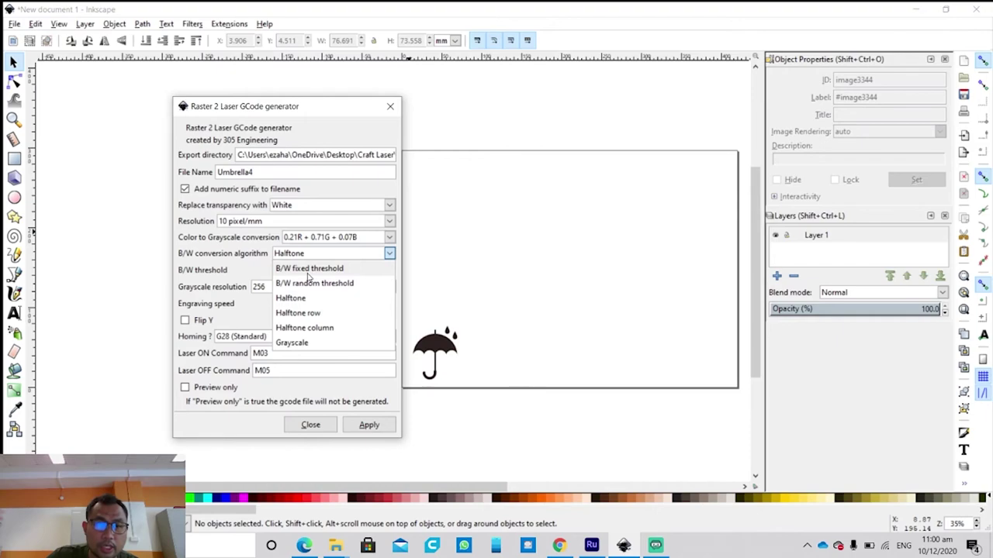
left_click(308, 271)
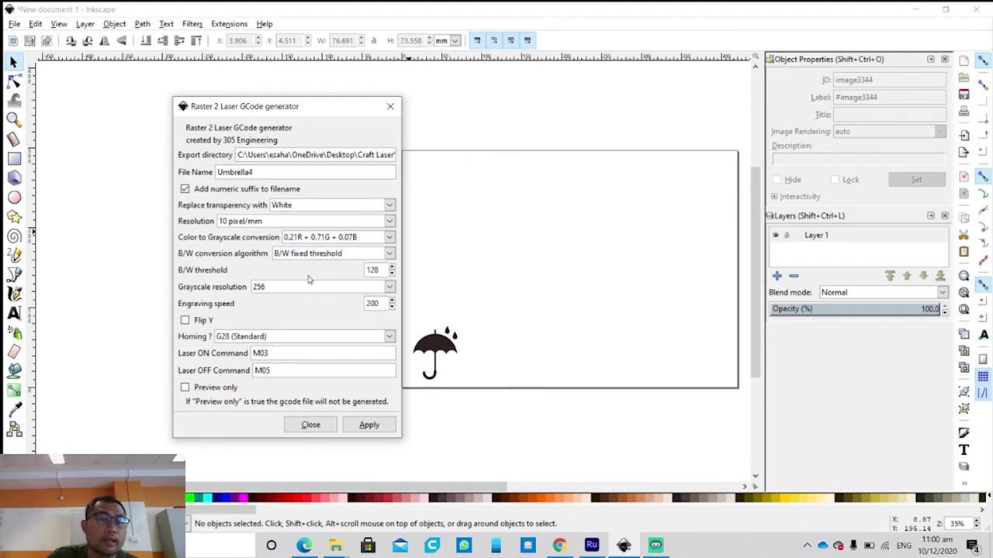